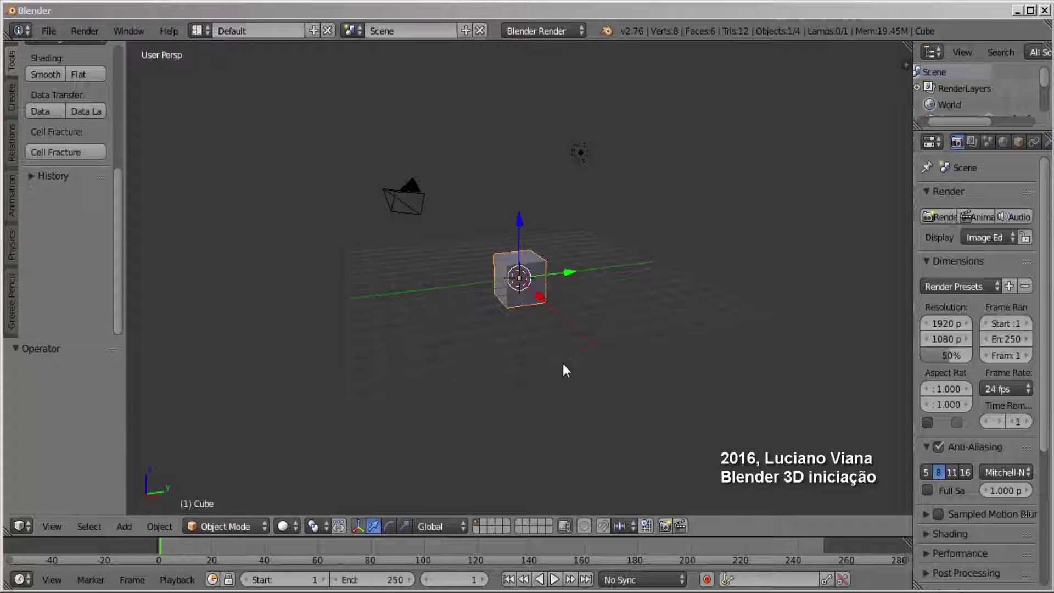
# Step: Delete the default cube and add a plane mesh of radius 1 at the origin
pyautogui.scroll(3, 552, 346)
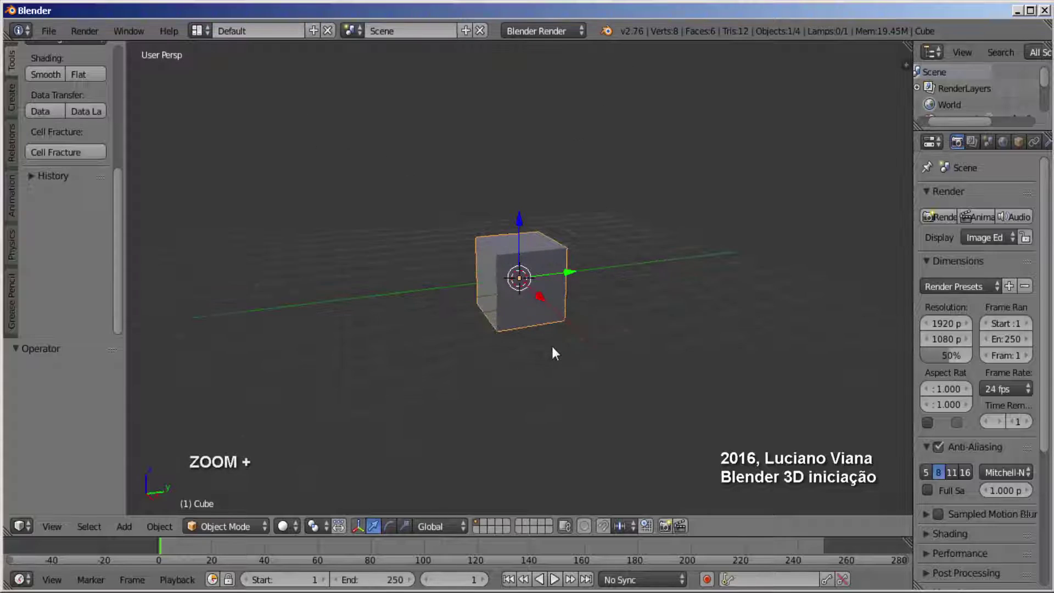
pyautogui.scroll(2, 552, 346)
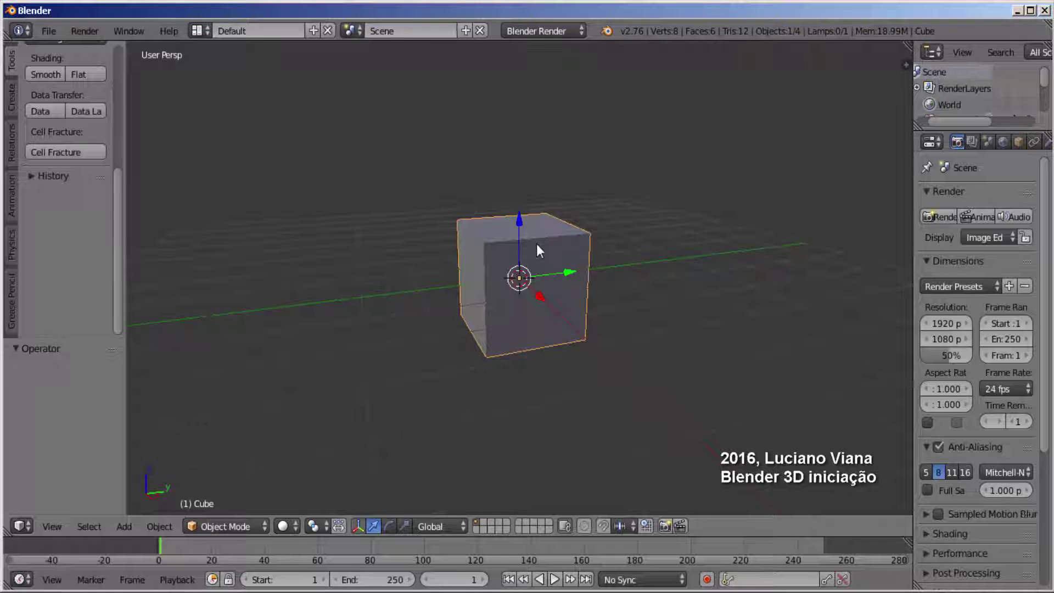
pyautogui.press('x')
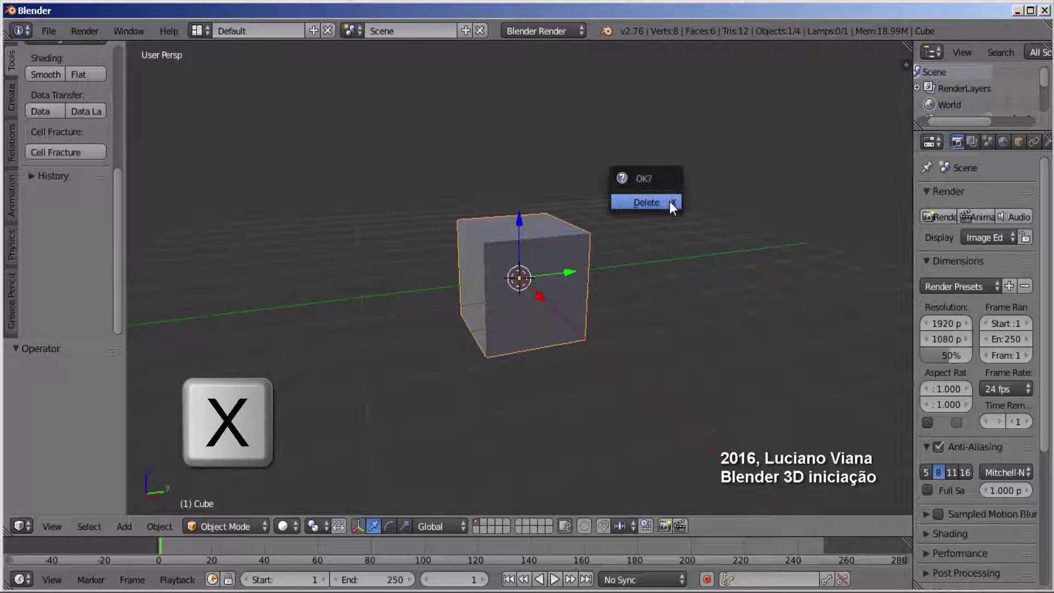
pyautogui.click(670, 203)
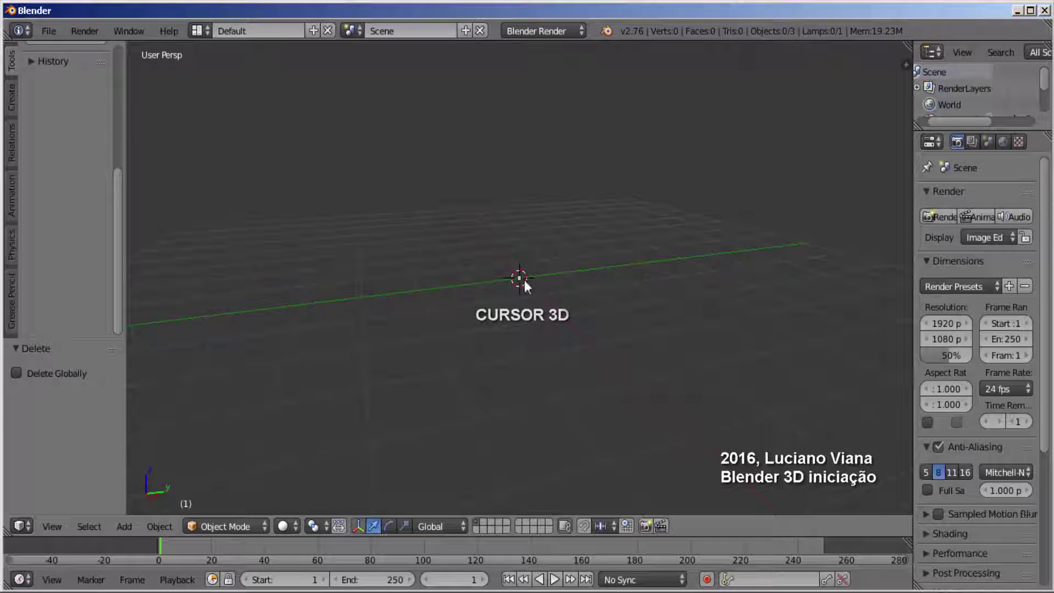
pyautogui.hotkey('shift', 'a')
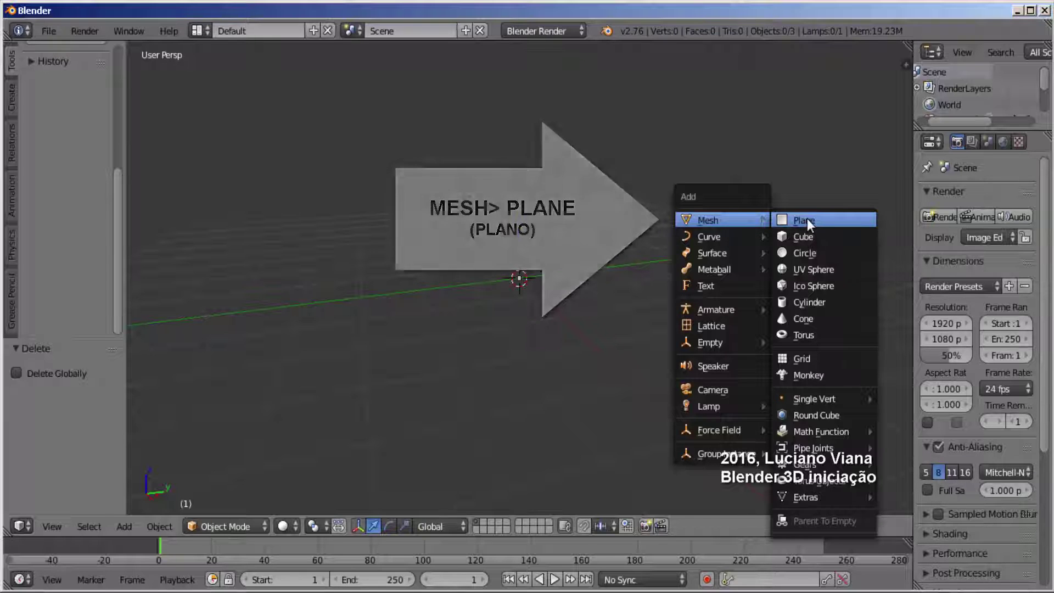
pyautogui.click(807, 219)
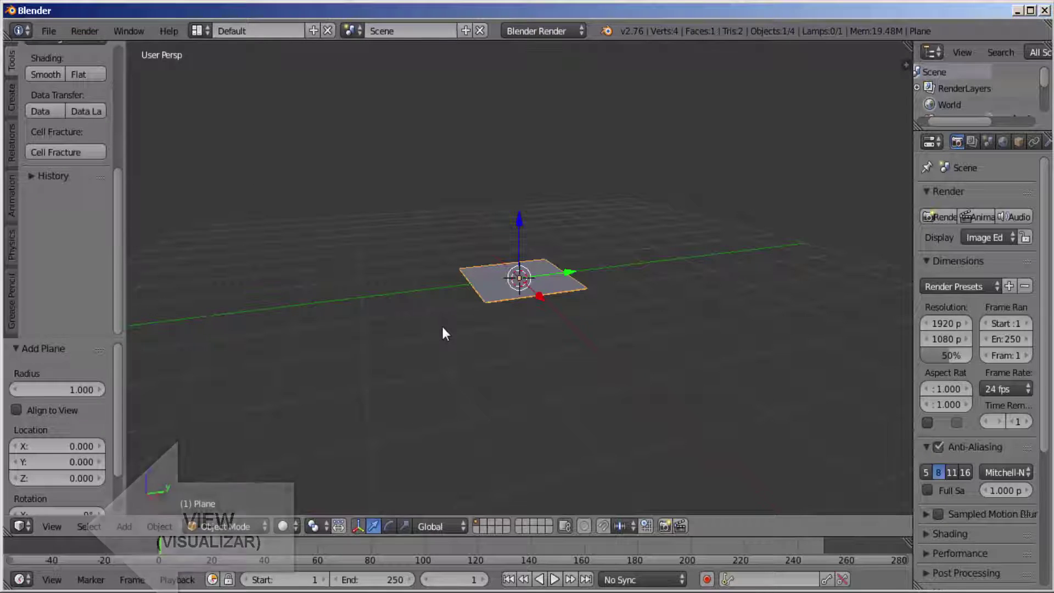
# Step: Switch to Top view and zoom until the plane fills the centre of the viewport
pyautogui.click(53, 527)
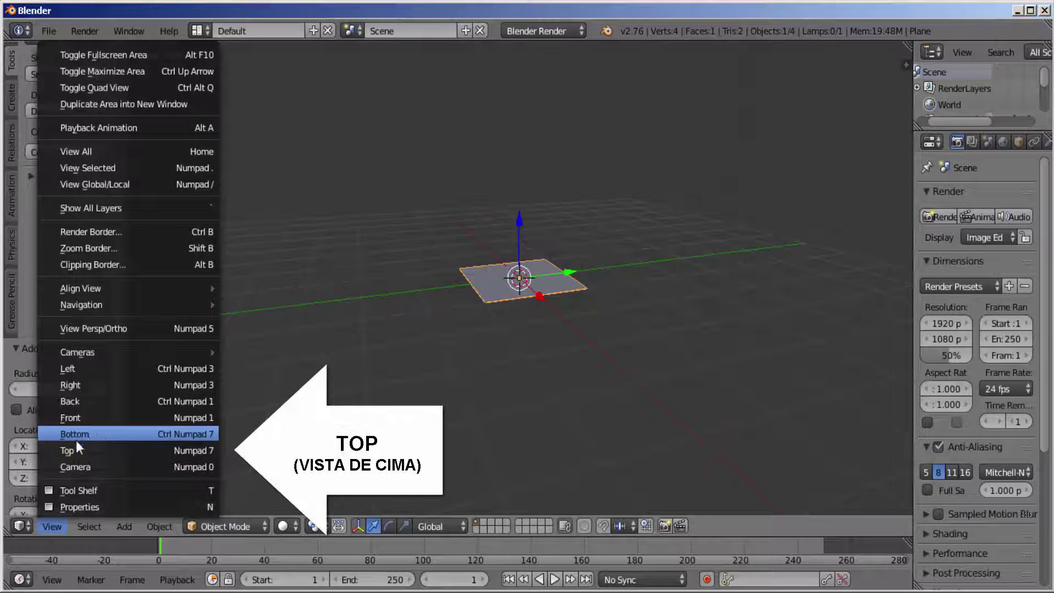
pyautogui.click(93, 449)
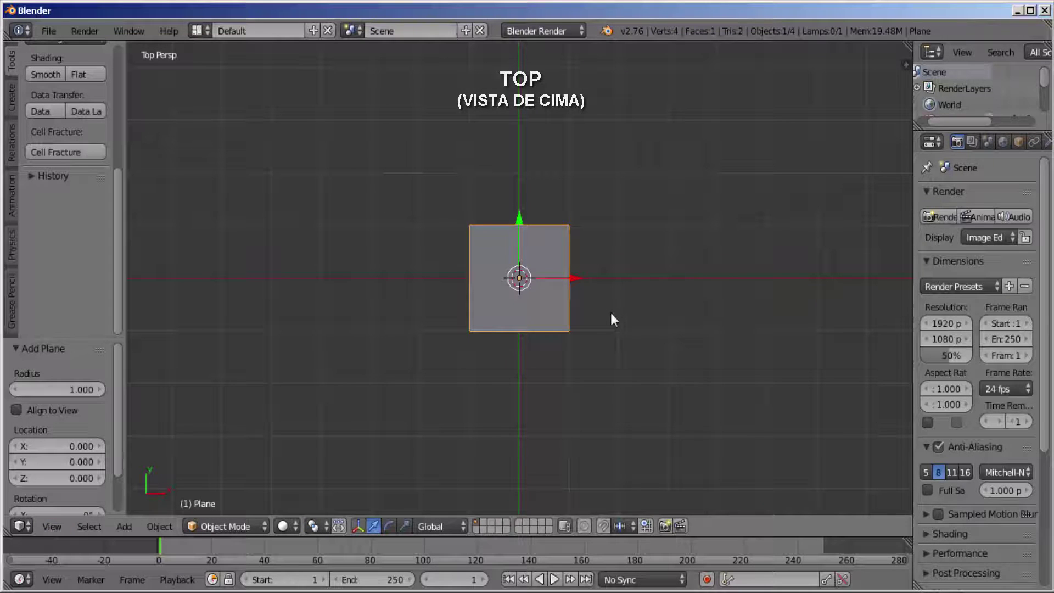
pyautogui.scroll(-1, 610, 313)
pyautogui.scroll(-2, 610, 314)
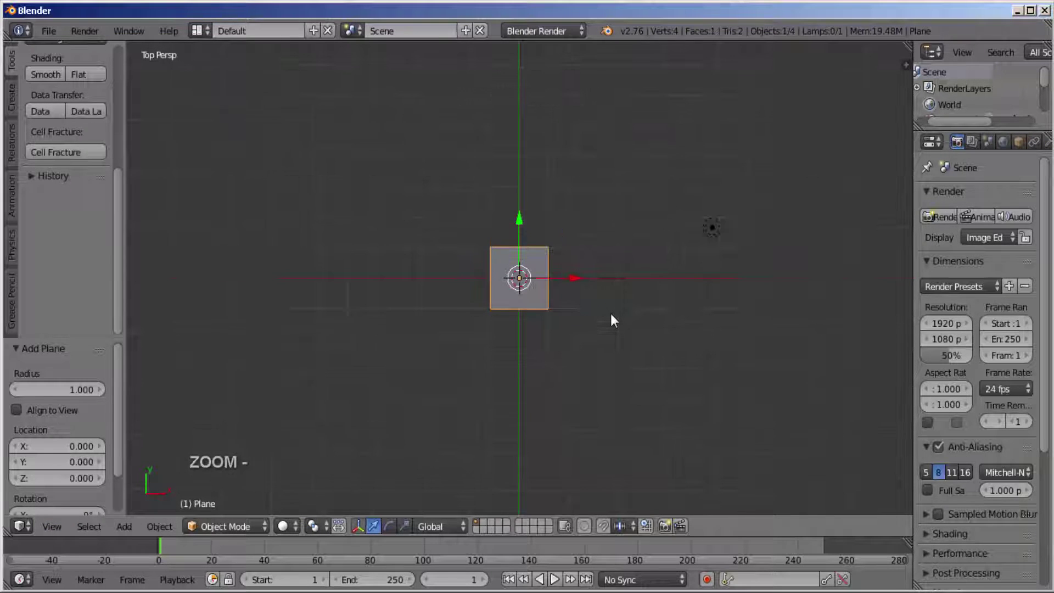
pyautogui.scroll(-1, 611, 314)
pyautogui.scroll(-1, 611, 314)
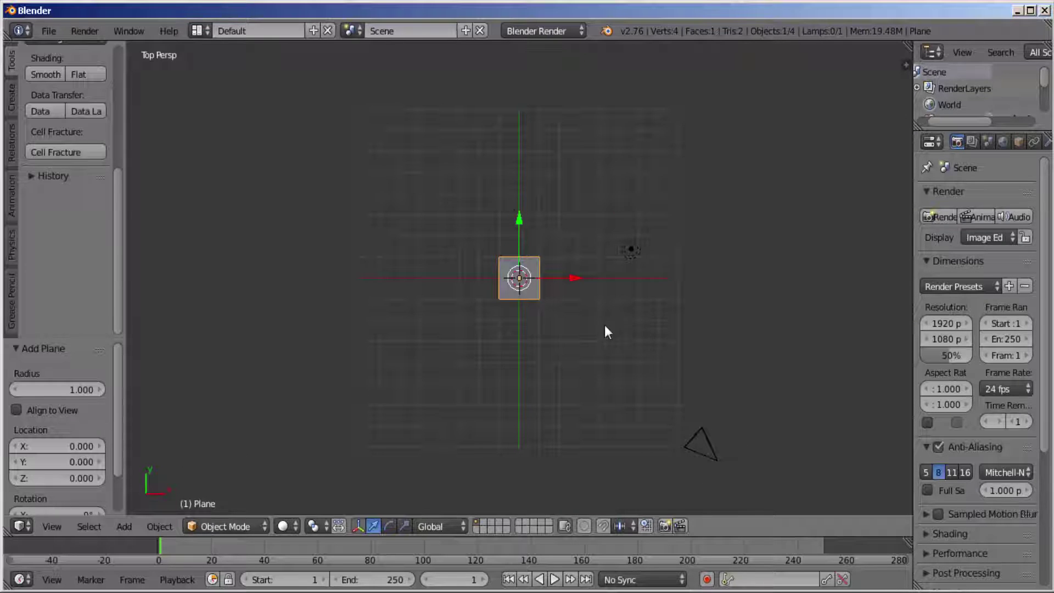
pyautogui.scroll(1, 565, 369)
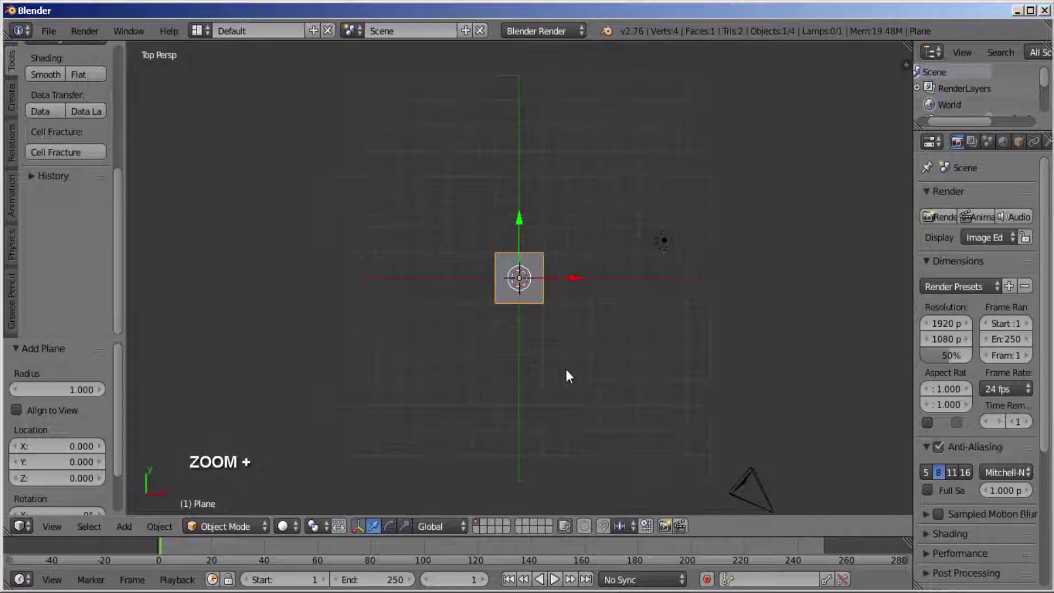
pyautogui.scroll(3, 566, 369)
pyautogui.scroll(1, 566, 370)
pyautogui.scroll(1, 566, 370)
pyautogui.scroll(3, 567, 370)
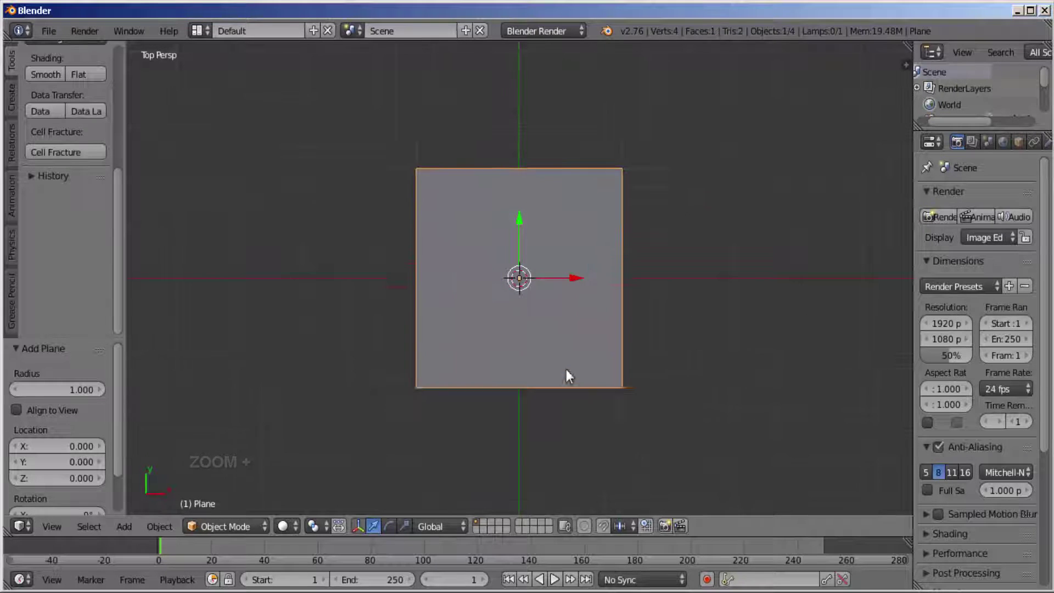
# Step: Put the plane into Edit Mode and bring the Tool Shelf's Subdivide option into view
pyautogui.click(258, 522)
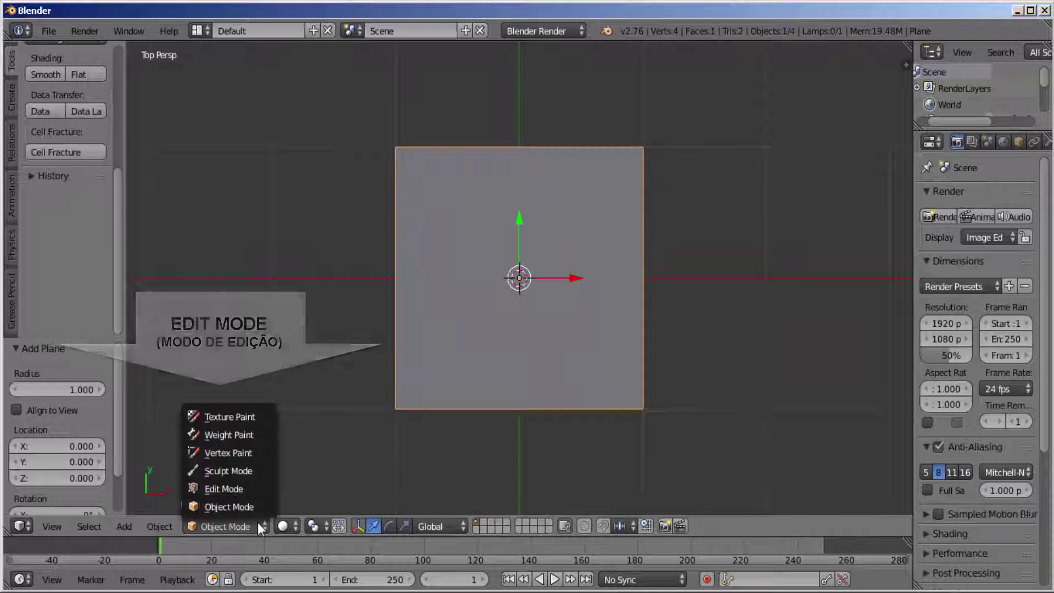
pyautogui.click(256, 490)
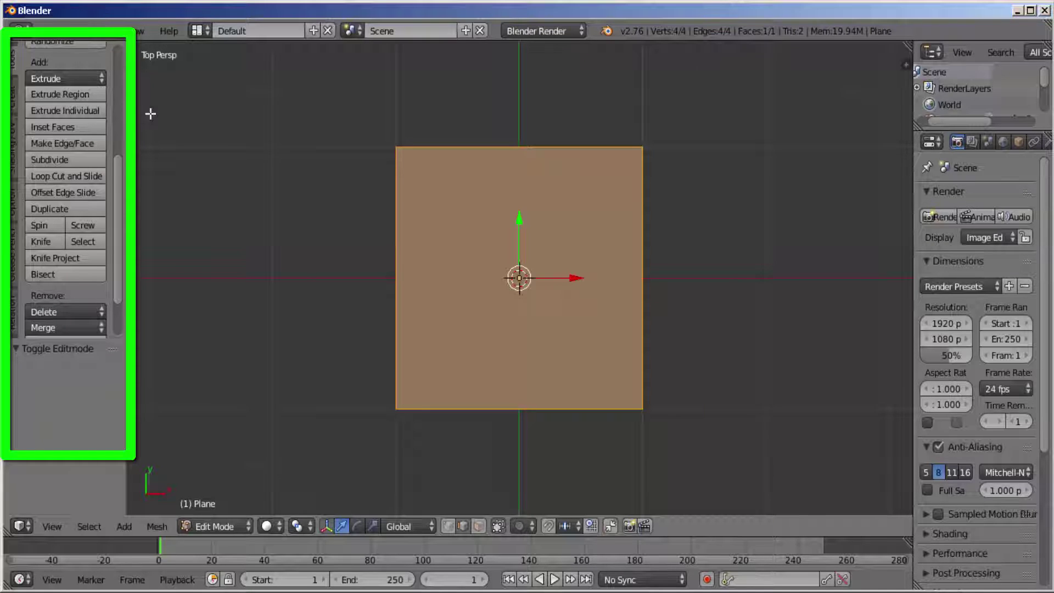
pyautogui.scroll(2, 159, 122)
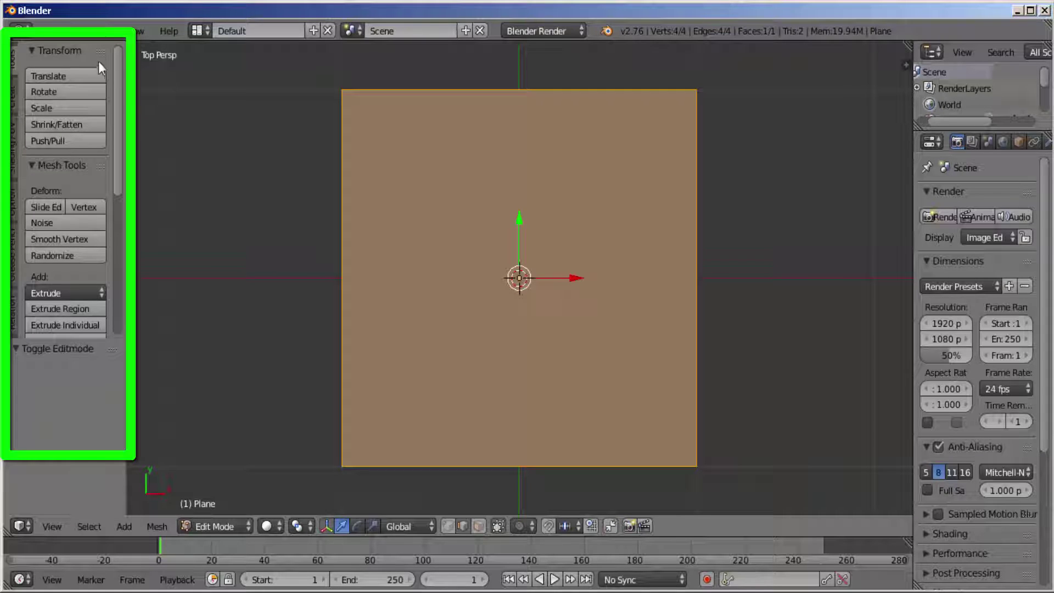
pyautogui.moveTo(118, 68); pyautogui.dragTo(115, 148)
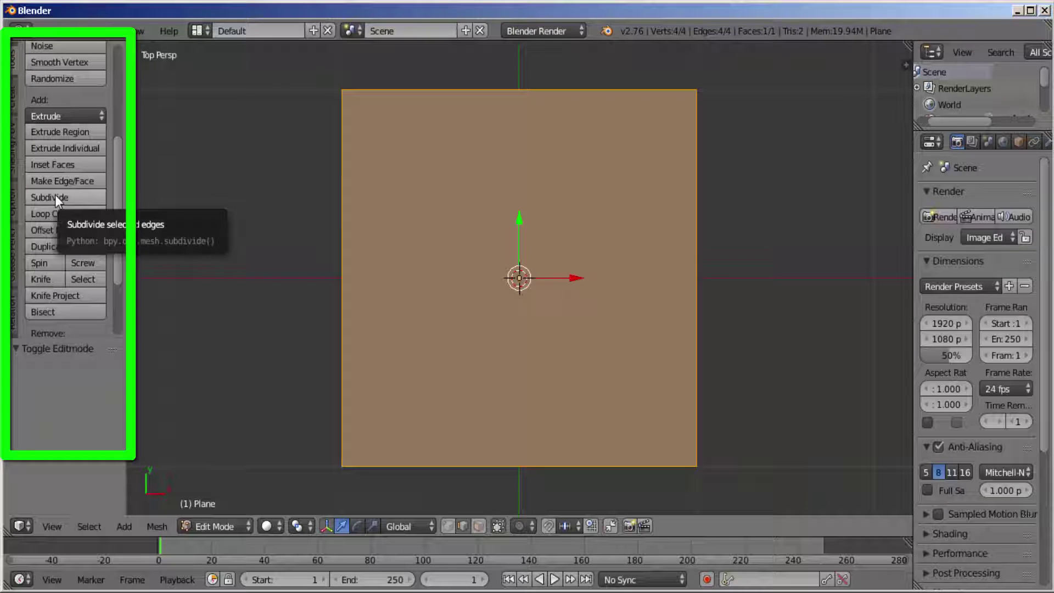
# Step: Subdivide the plane with 10 cuts, giving an 11×11 grid of 121 faces
pyautogui.click(53, 198)
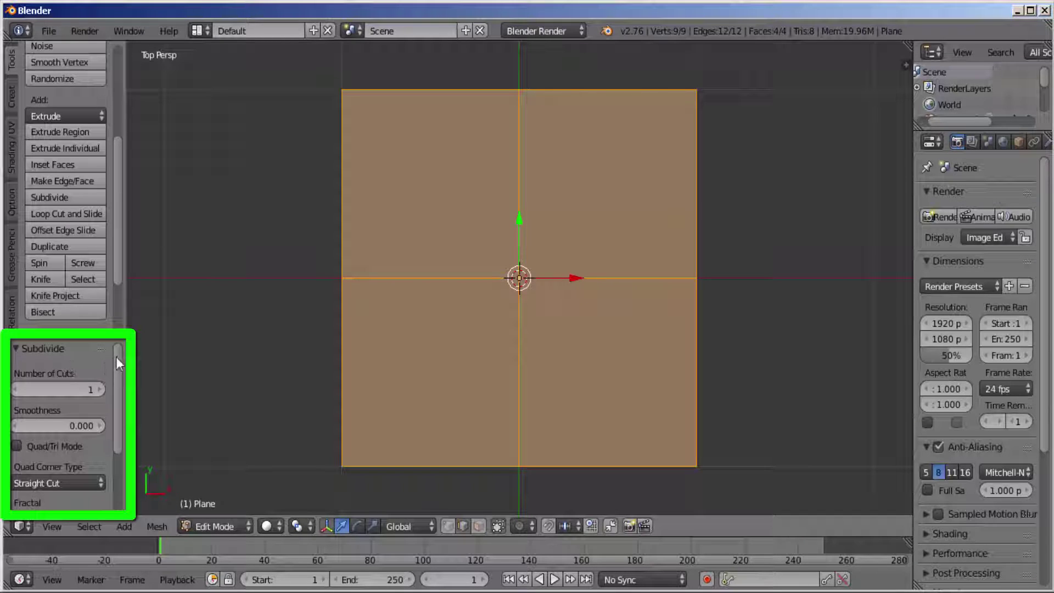
pyautogui.moveTo(116, 350)
pyautogui.mouseDown()
pyautogui.moveTo(119, 397)
pyautogui.moveTo(116, 325)
pyautogui.mouseUp()
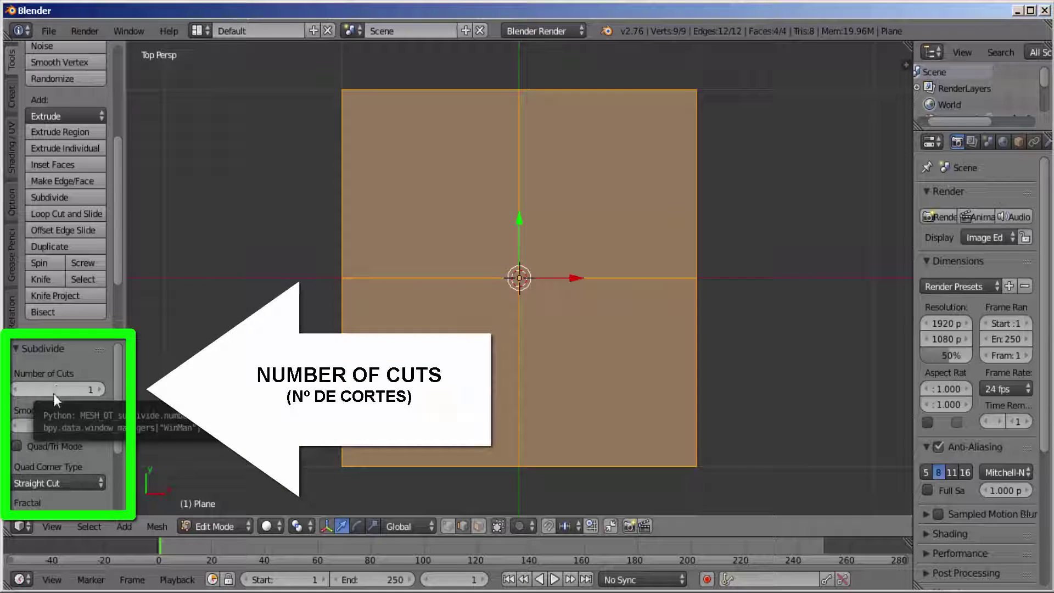
pyautogui.click(57, 393)
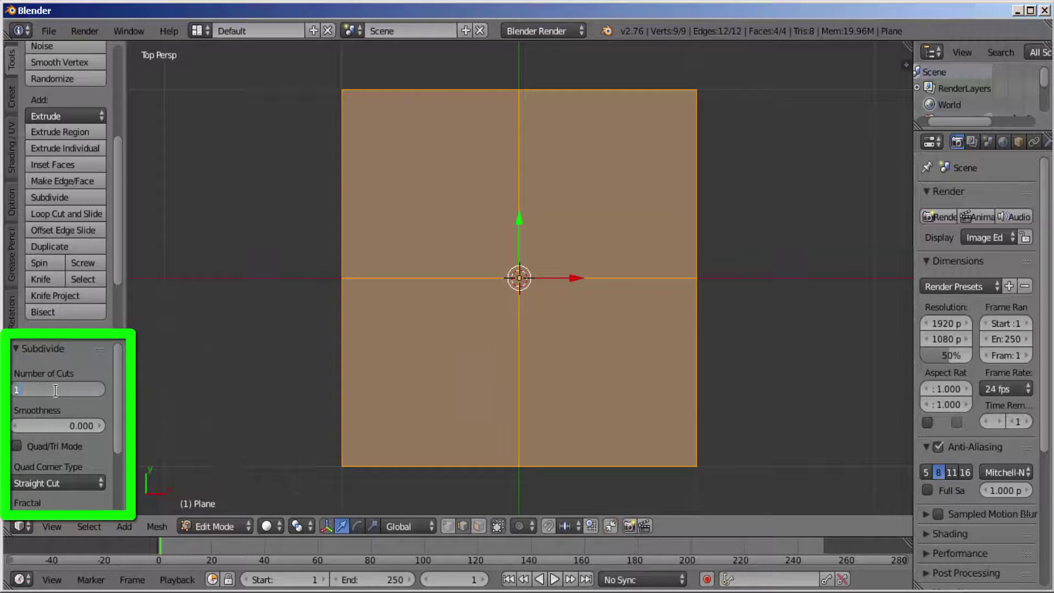
pyautogui.write('10')
pyautogui.press('Return')
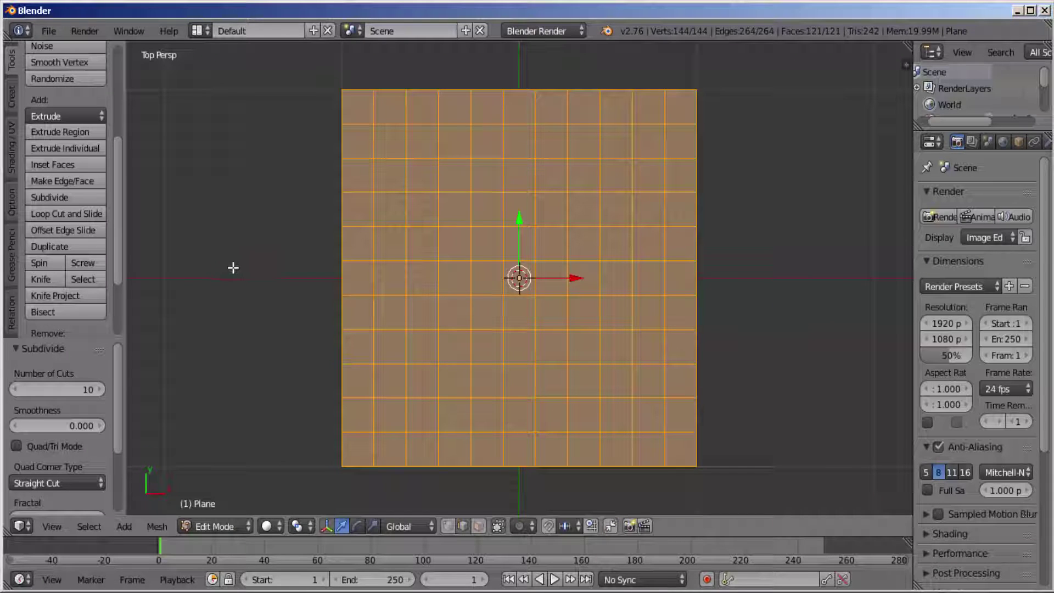
# Step: Poke every face with Alt+P to add diagonals, deselect everything, and start circle select
pyautogui.hotkey('alt', 'p')
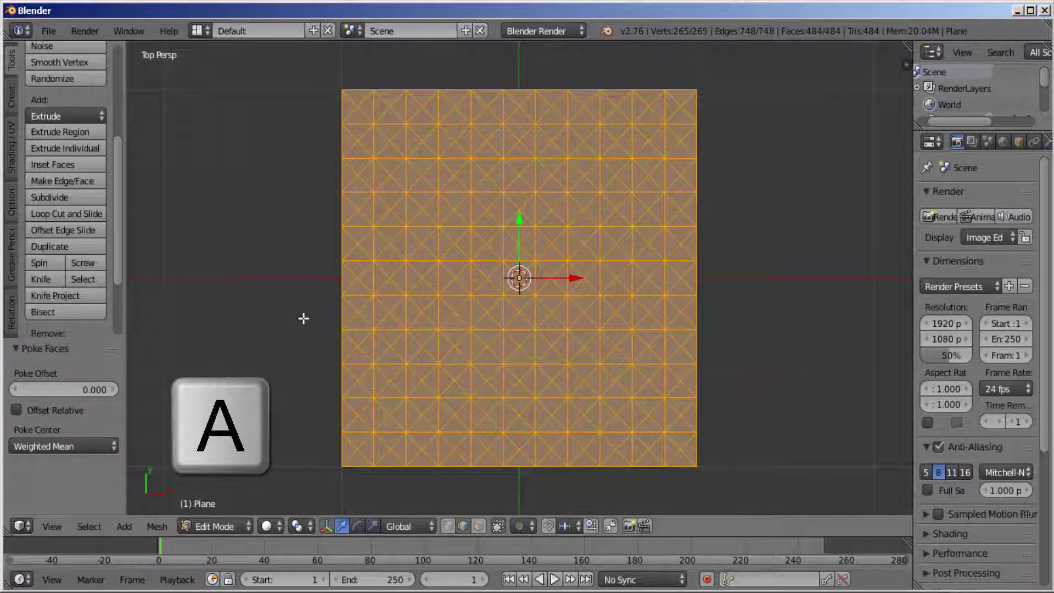
pyautogui.press('a')
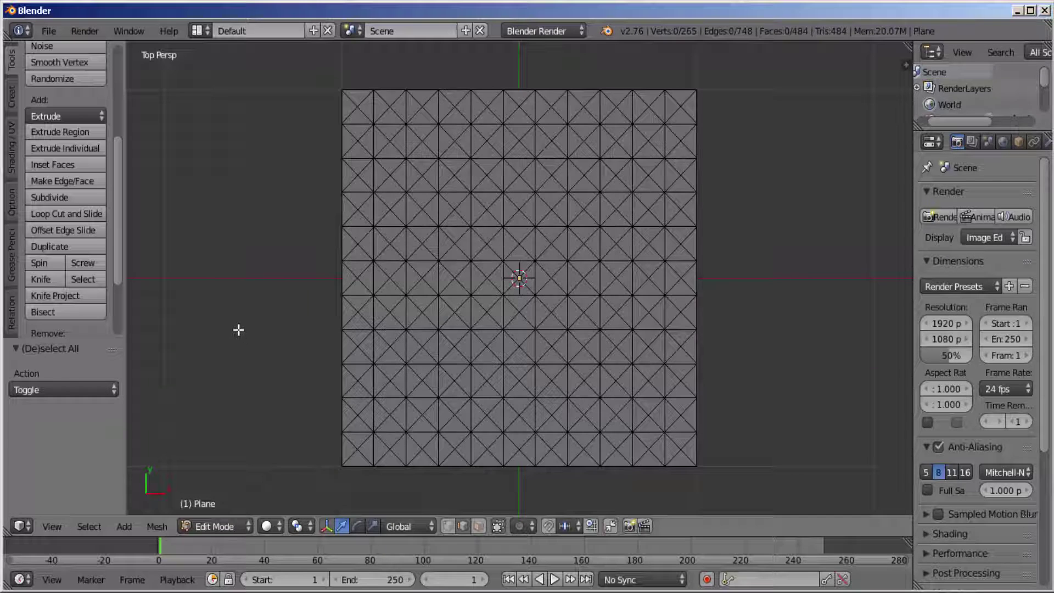
pyautogui.press('c')
# Step: Resize the circle-select brush, then exit circle select
pyautogui.scroll(-2, 243, 345)
pyautogui.scroll(-2, 243, 346)
pyautogui.scroll(-3, 244, 345)
pyautogui.scroll(-3, 244, 345)
pyautogui.scroll(-1, 244, 345)
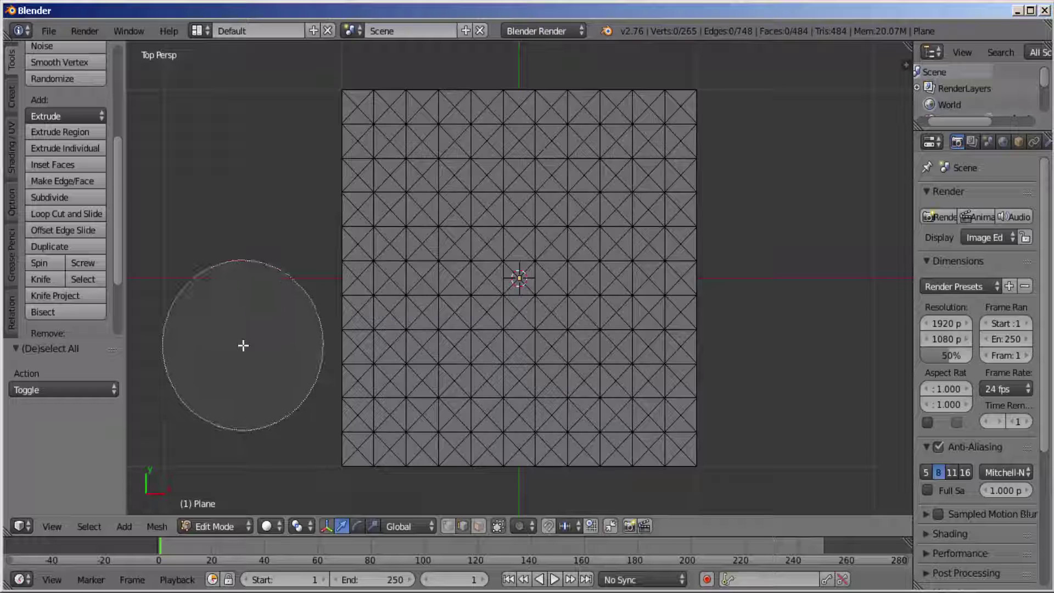
pyautogui.scroll(2, 243, 345)
pyautogui.scroll(2, 243, 346)
pyautogui.scroll(1, 243, 345)
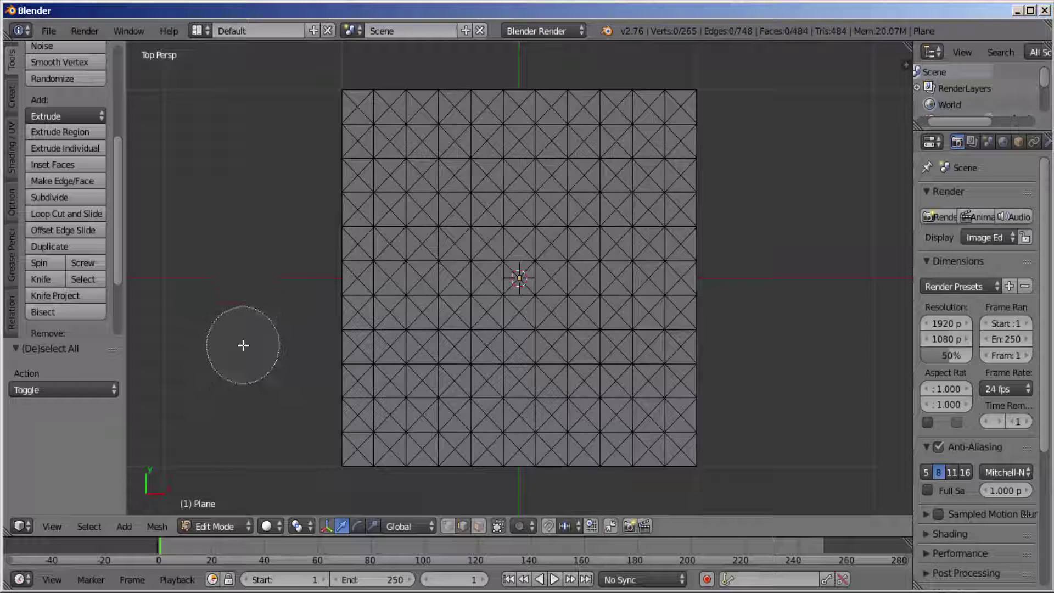
pyautogui.scroll(1, 243, 345)
pyautogui.scroll(2, 243, 345)
pyautogui.scroll(2, 243, 345)
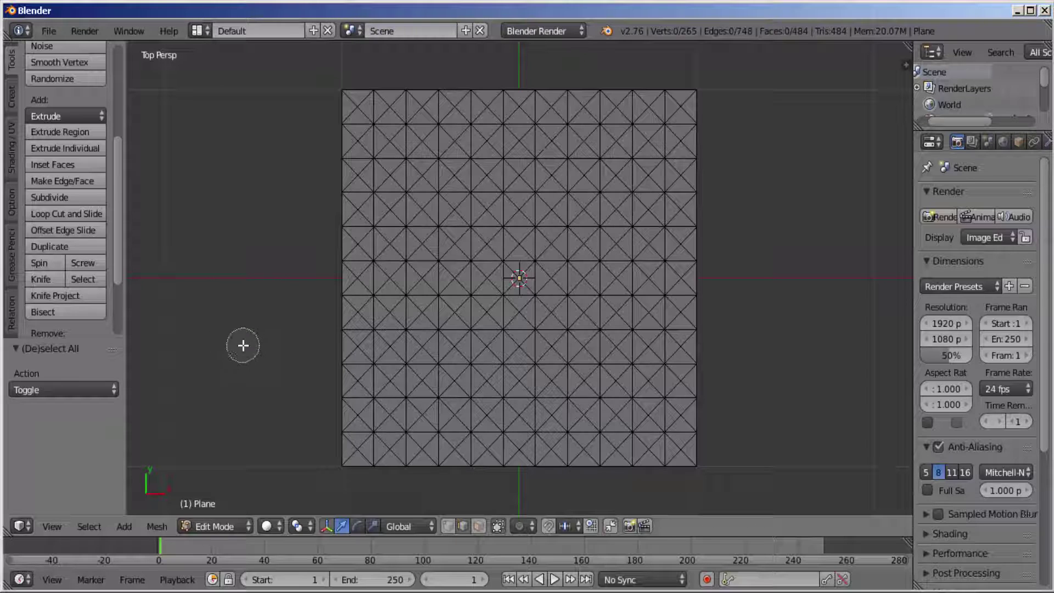
pyautogui.scroll(1, 243, 345)
pyautogui.scroll(1, 243, 345)
pyautogui.scroll(1, 243, 345)
pyautogui.press('Escape')
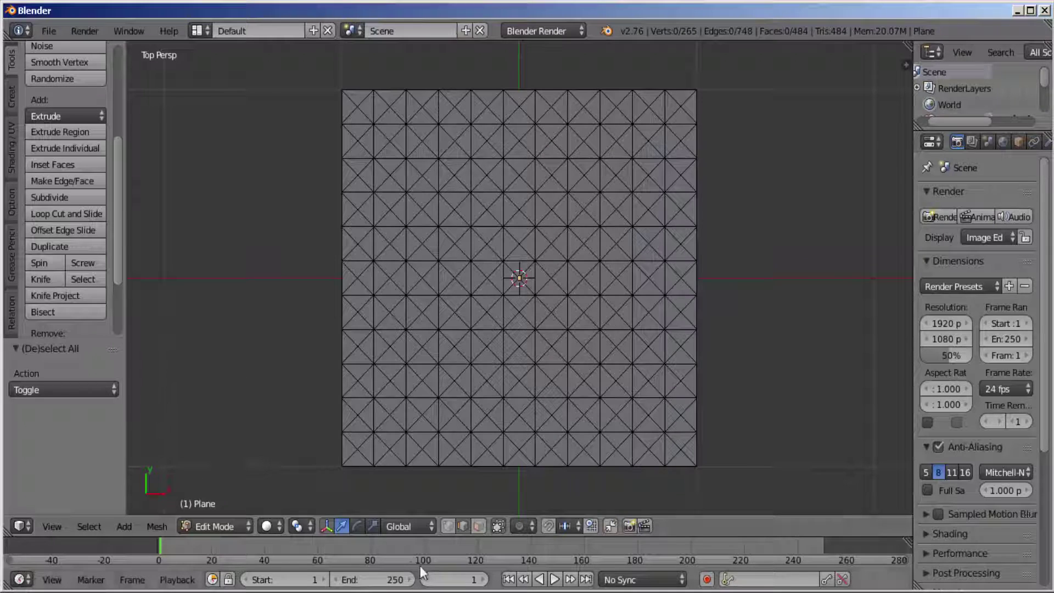
# Step: In Edge Select mode, circle-select the four diagonal edges of the bottom-left square
pyautogui.click(463, 526)
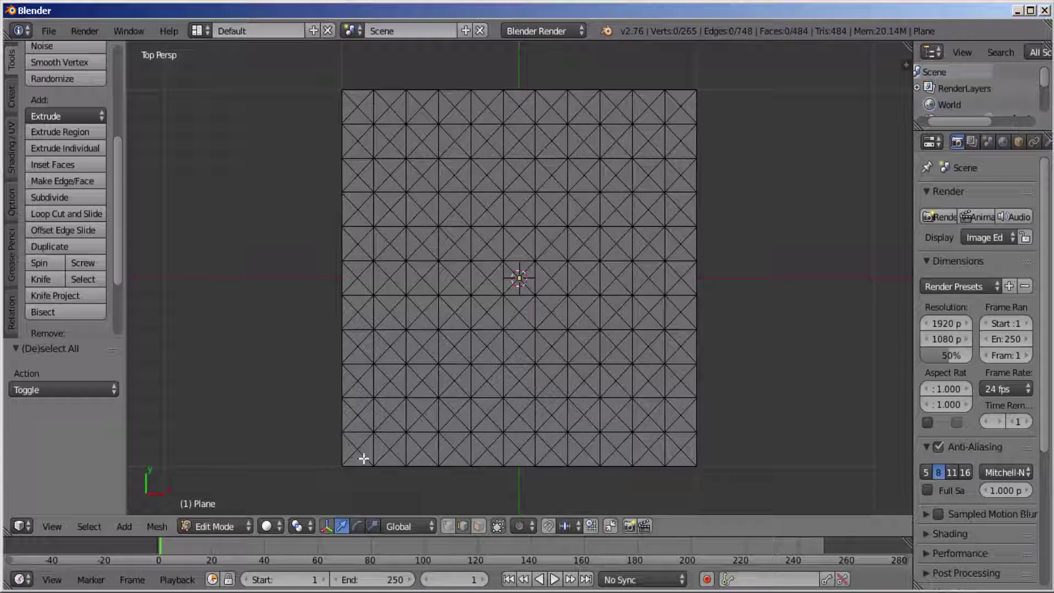
pyautogui.press('c')
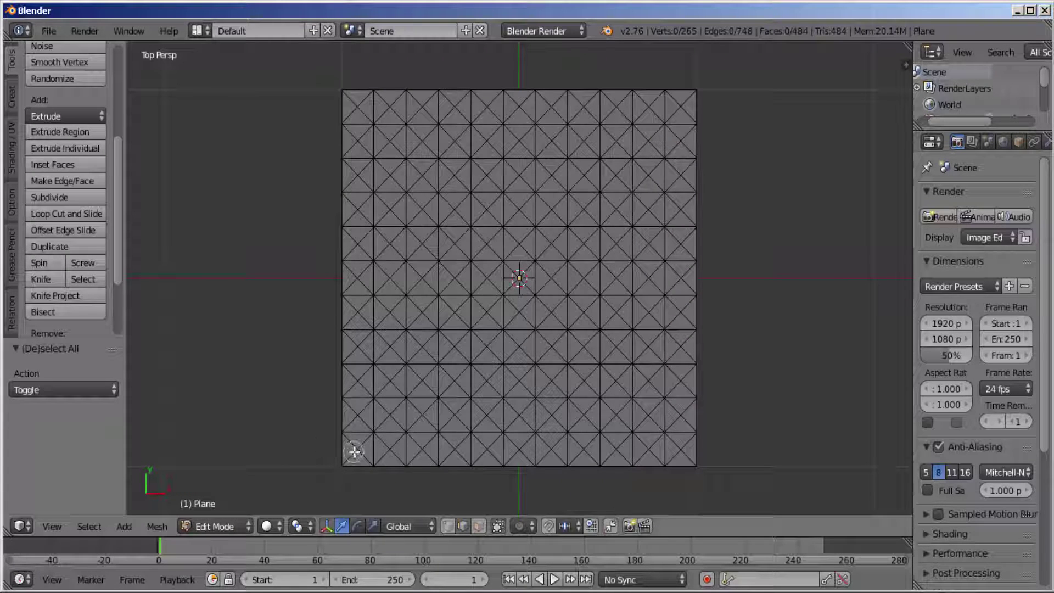
pyautogui.click(358, 449)
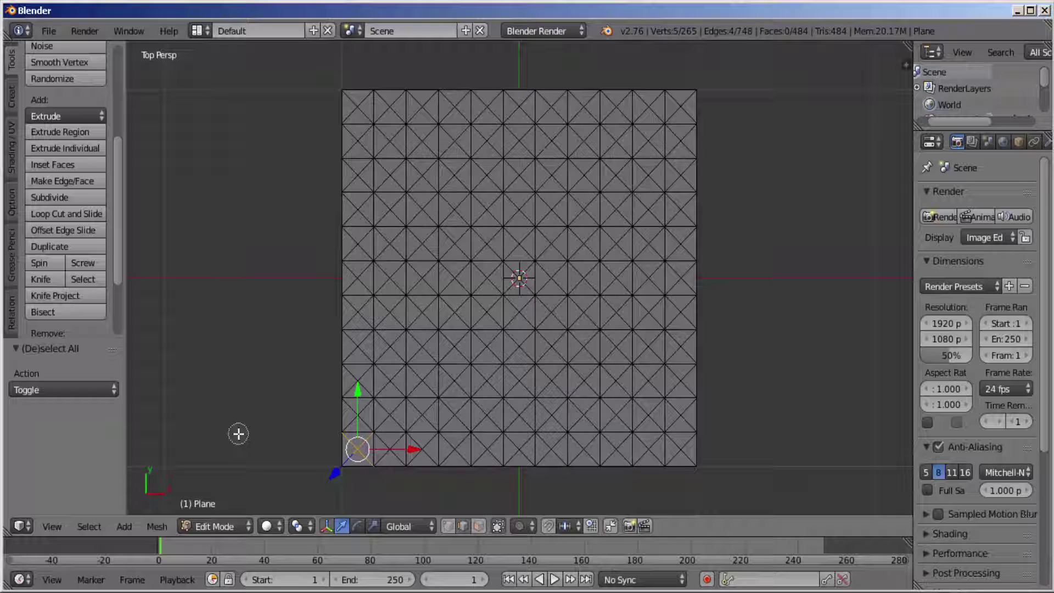
pyautogui.press('Escape')
# Step: Select similar edges by Length, then invert to select the 264 straight grid edges
pyautogui.click(89, 527)
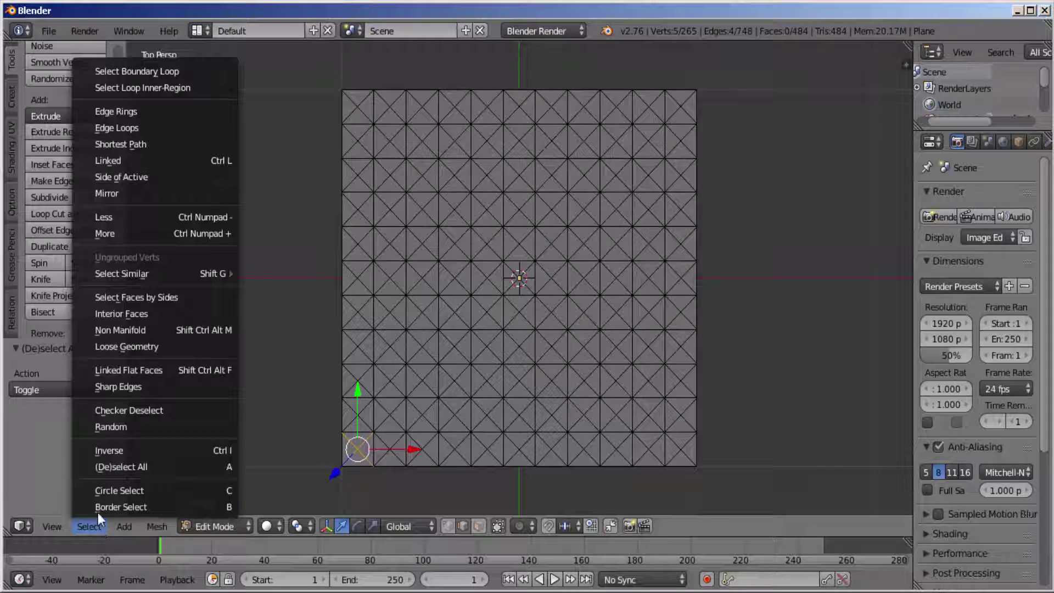
pyautogui.moveTo(123, 274)
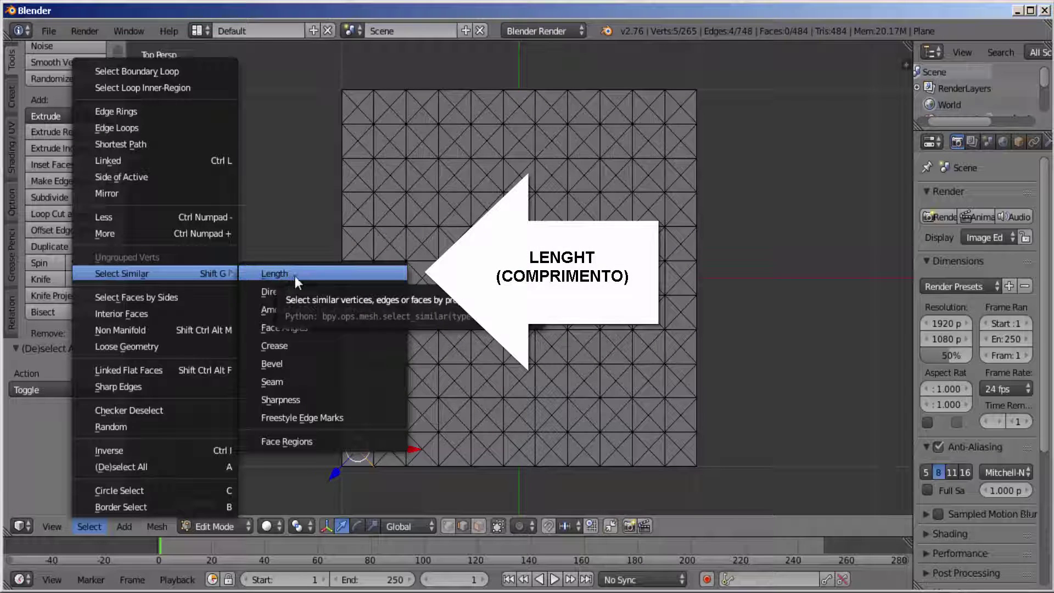
pyautogui.click(273, 275)
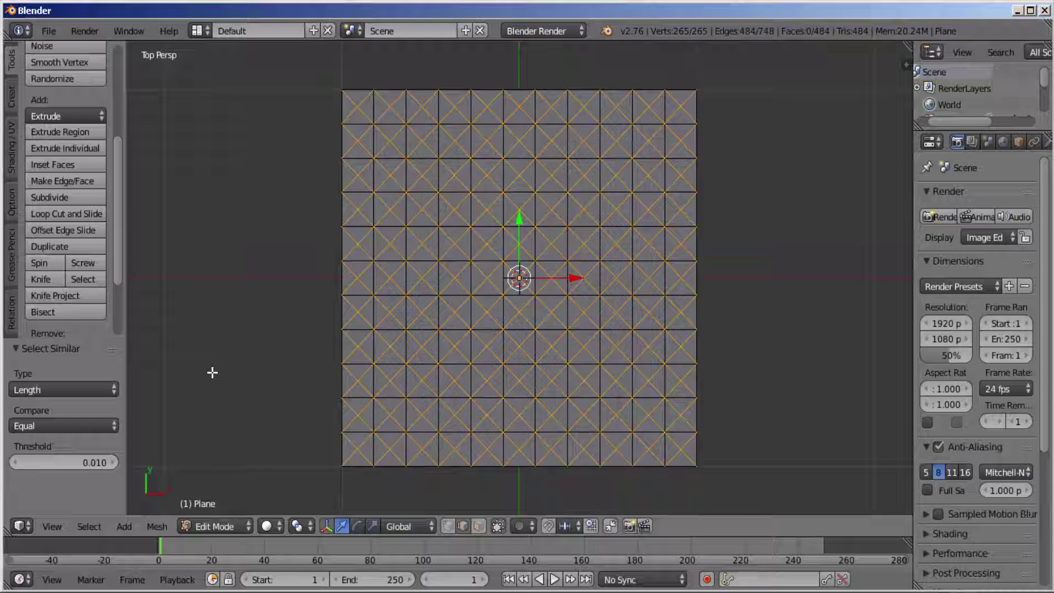
pyautogui.hotkey('ctrl', 'i')
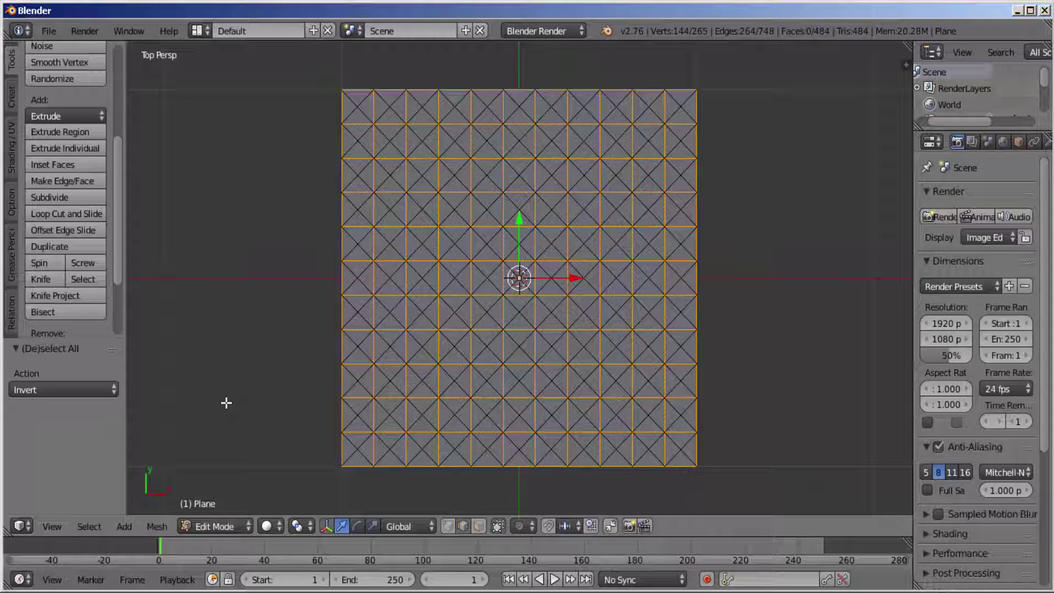
pyautogui.press('x')
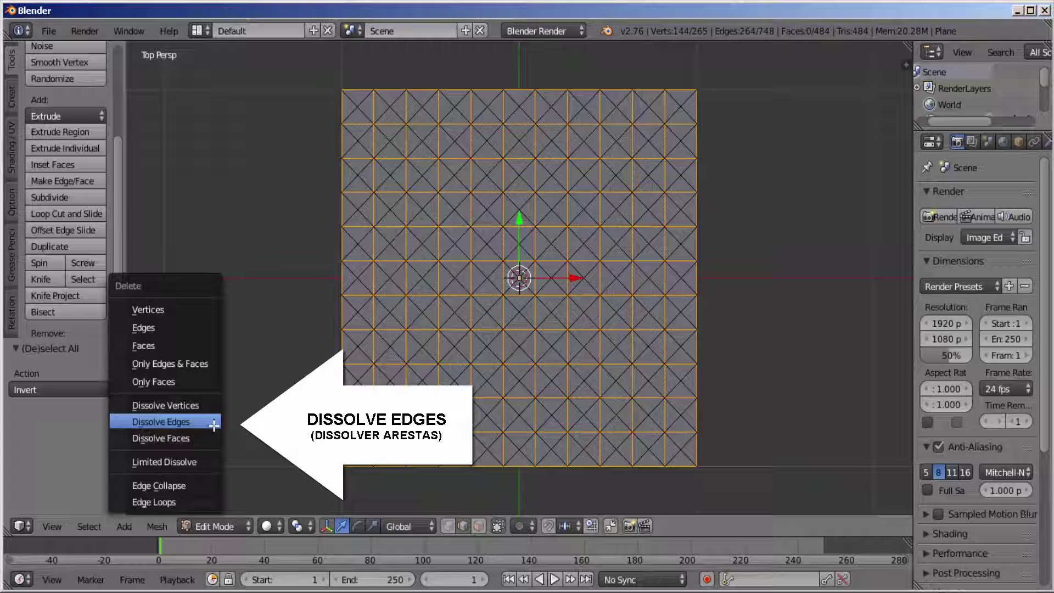
# Step: Dissolve the selected grid edges into a 264-face diamond lattice, then return to Object Mode
pyautogui.click(207, 422)
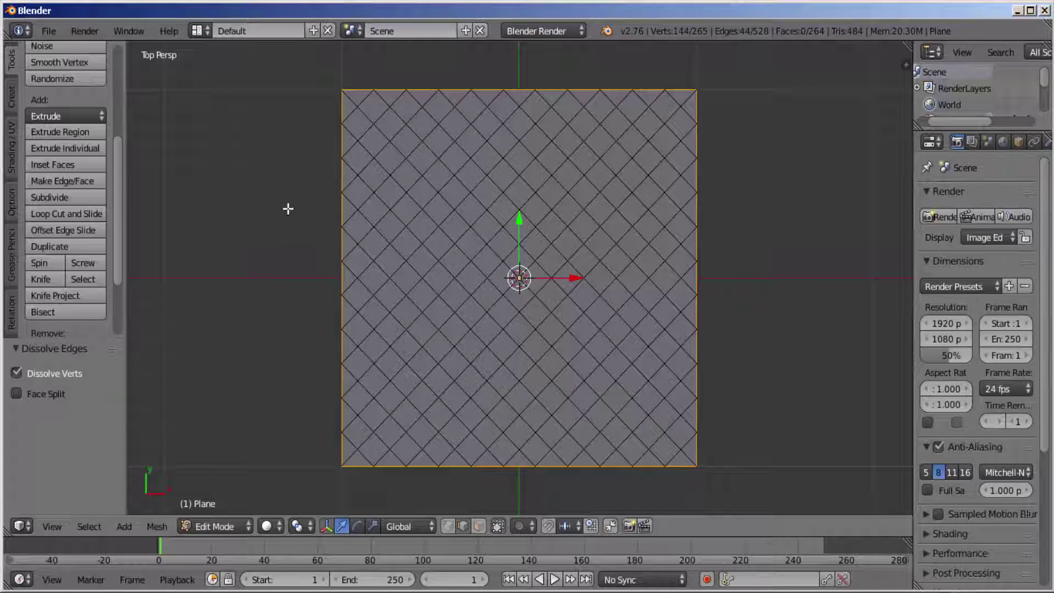
pyautogui.click(246, 529)
pyautogui.click(243, 505)
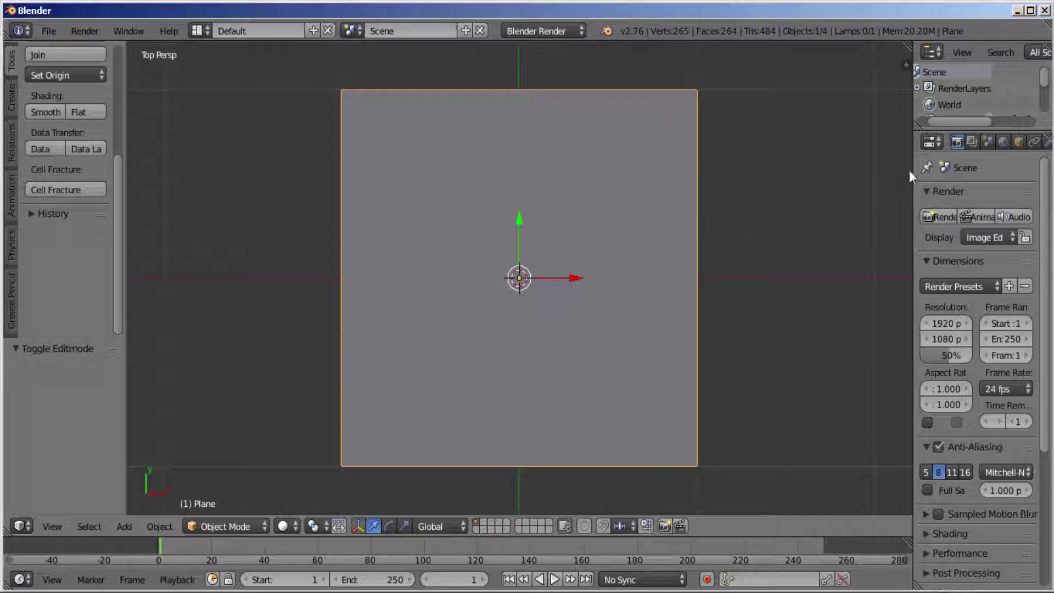
# Step: Widen the Properties editor and add a Wireframe modifier from the Modifiers tab
pyautogui.moveTo(913, 166); pyautogui.dragTo(811, 166)
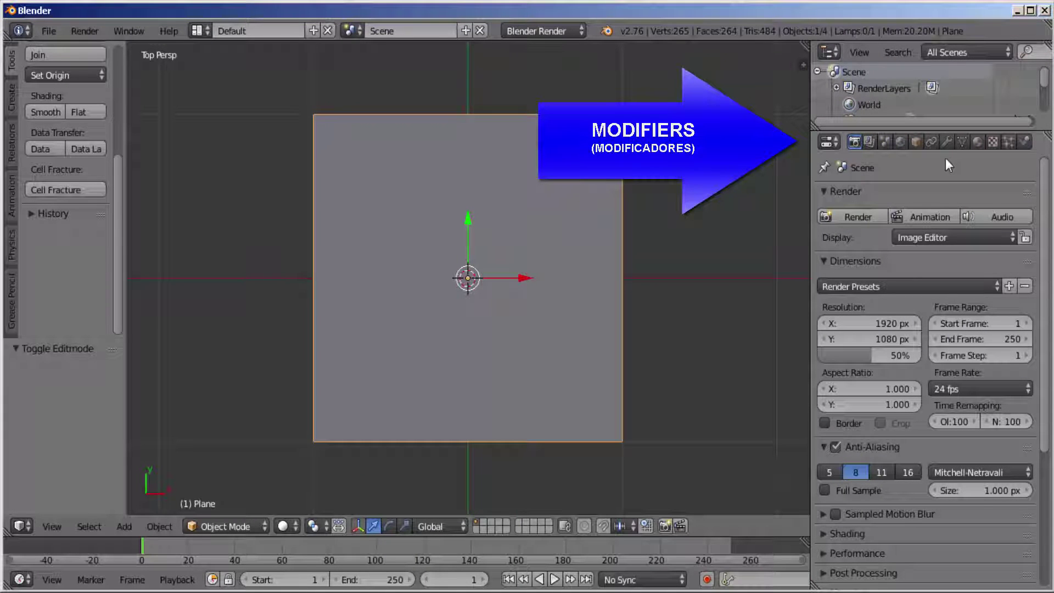
pyautogui.click(947, 141)
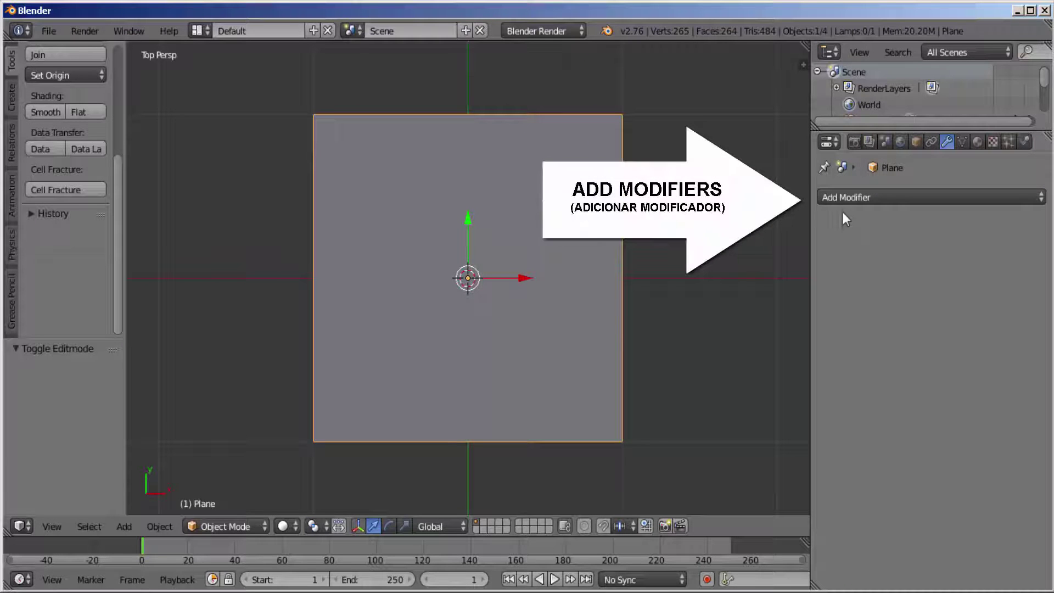
pyautogui.click(868, 195)
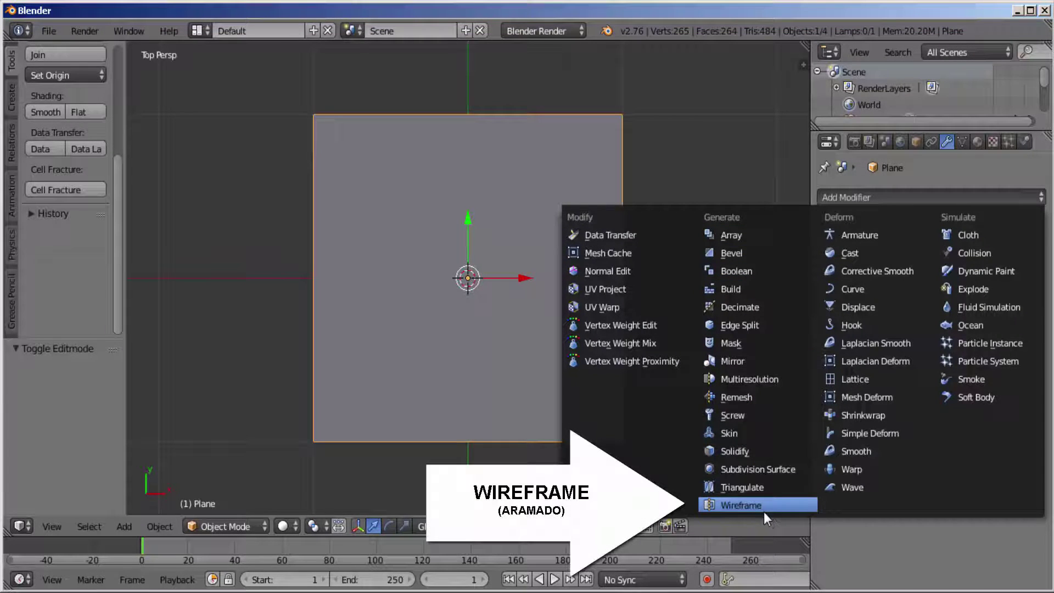
pyautogui.click(749, 507)
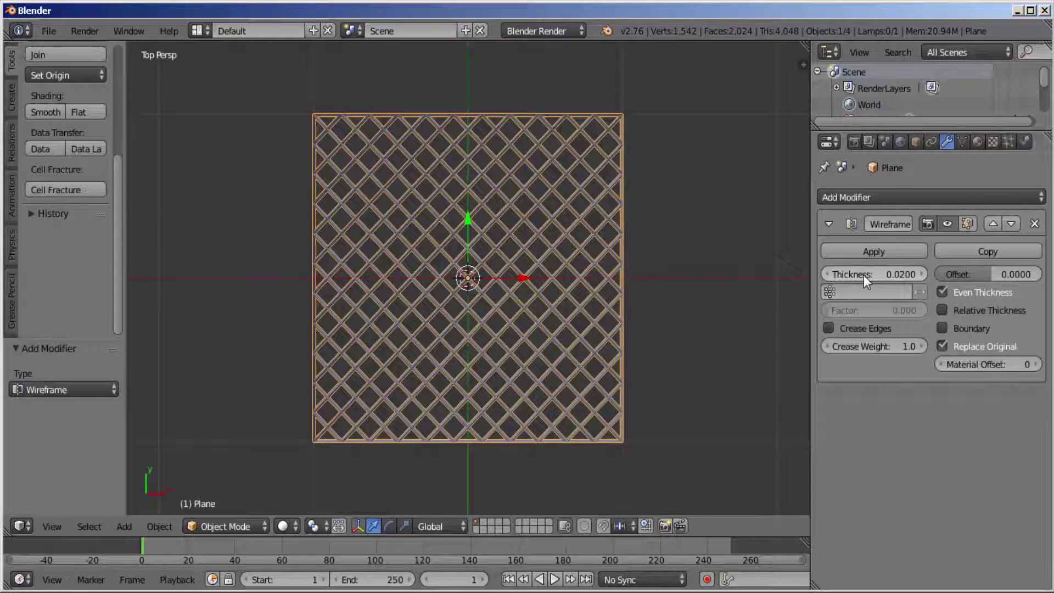
# Step: Set Wireframe Thickness to 0.0226 and Offset to 0.2769, then orbit to view the lattice
pyautogui.moveTo(873, 274); pyautogui.dragTo(923, 278)
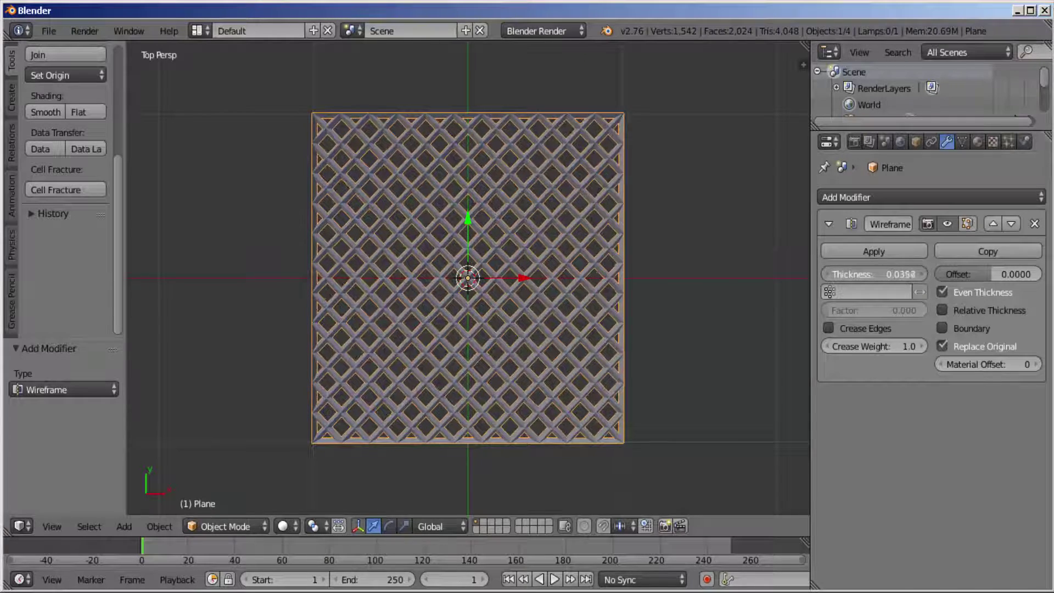
pyautogui.moveTo(923, 274); pyautogui.dragTo(879, 275)
pyautogui.moveTo(988, 275); pyautogui.dragTo(1021, 274)
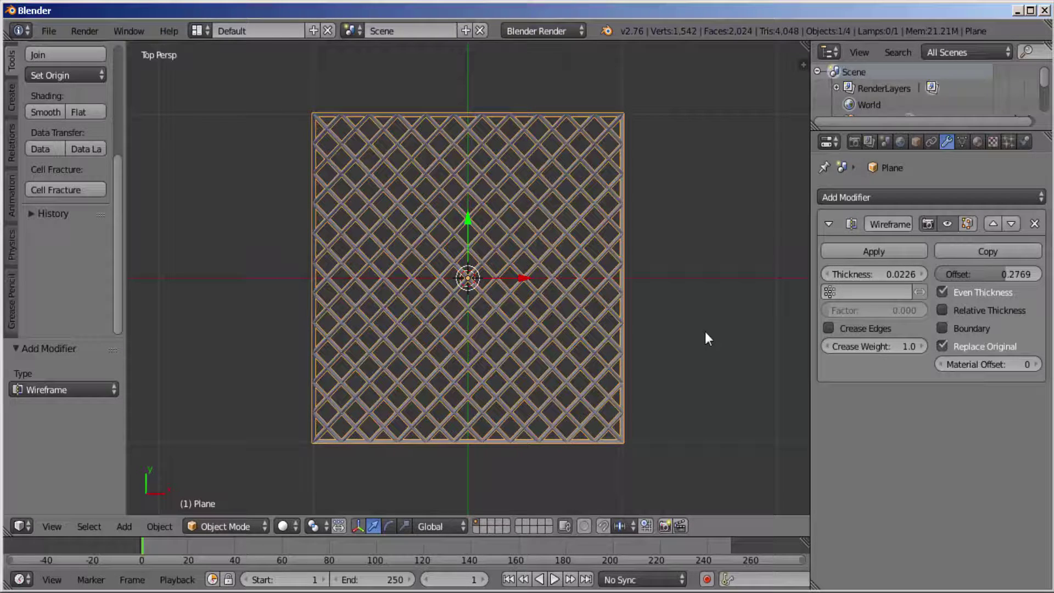
pyautogui.moveTo(705, 335)
pyautogui.mouseDown(button='middle')
pyautogui.moveTo(629, 346)
pyautogui.moveTo(629, 207)
pyautogui.moveTo(648, 187)
pyautogui.moveTo(755, 215)
pyautogui.moveTo(656, 225)
pyautogui.moveTo(785, 215)
pyautogui.moveTo(803, 198)
pyautogui.moveTo(705, 276)
pyautogui.moveTo(698, 319)
pyautogui.mouseUp(button='middle')
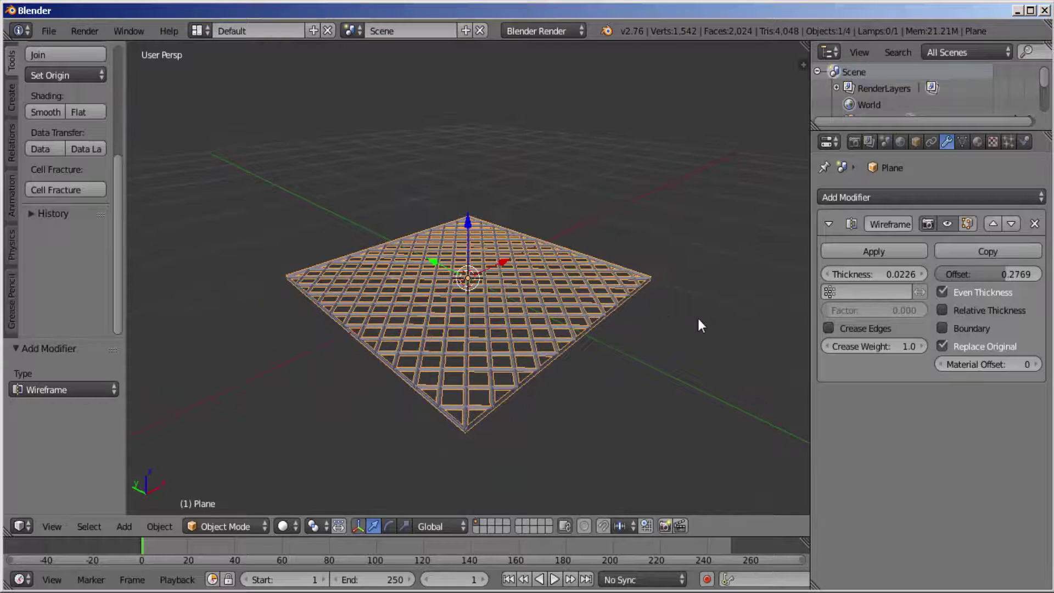